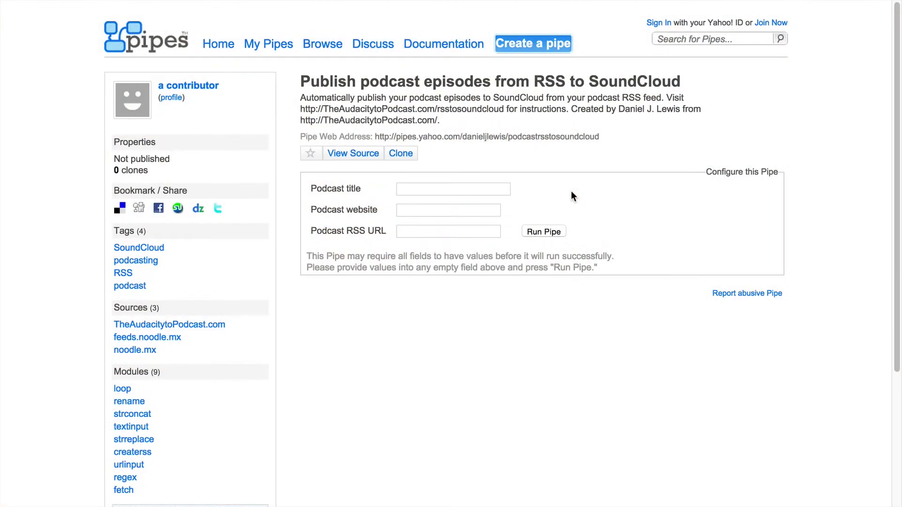
click(478, 188)
text(T)
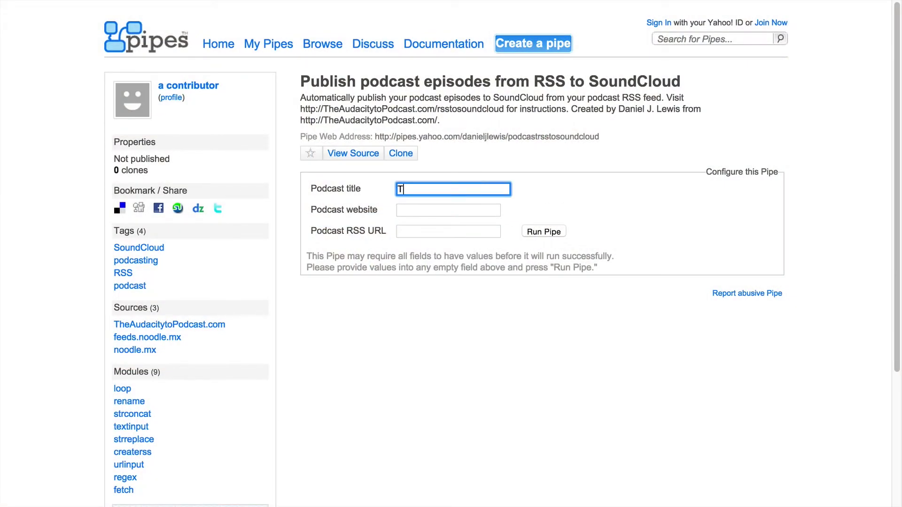
text(he Audacity to Podcast)
key(Tab)
text(tap.l)
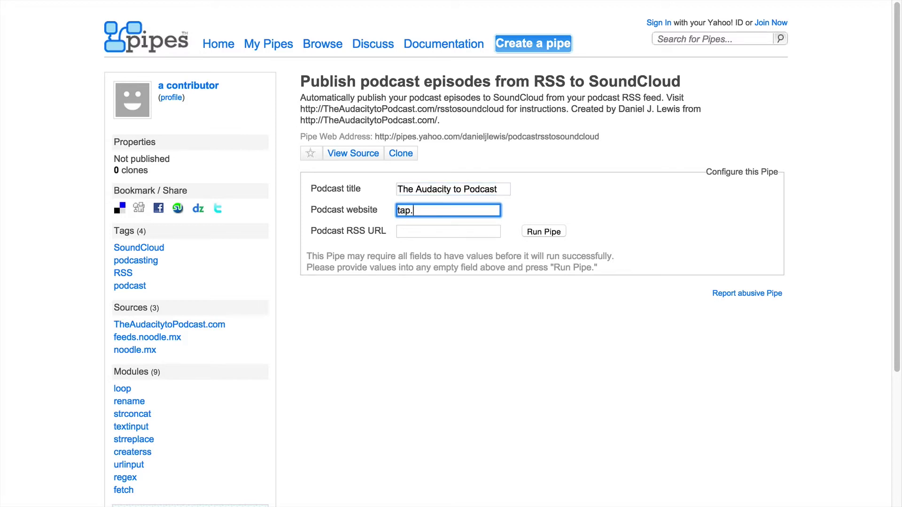
key(Tab)
key(Tab)
key(Return)
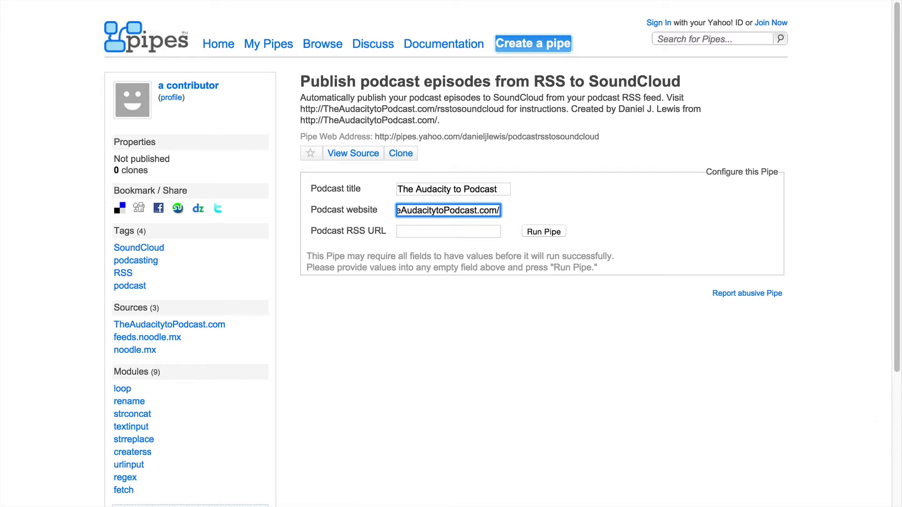
key(Tab)
text(http://TheAudacitytoPodcast-mp)
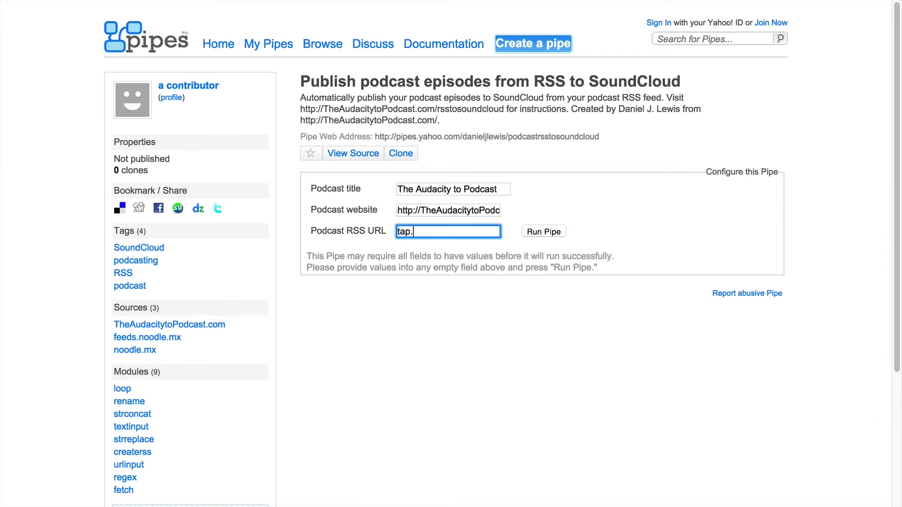
text(3)
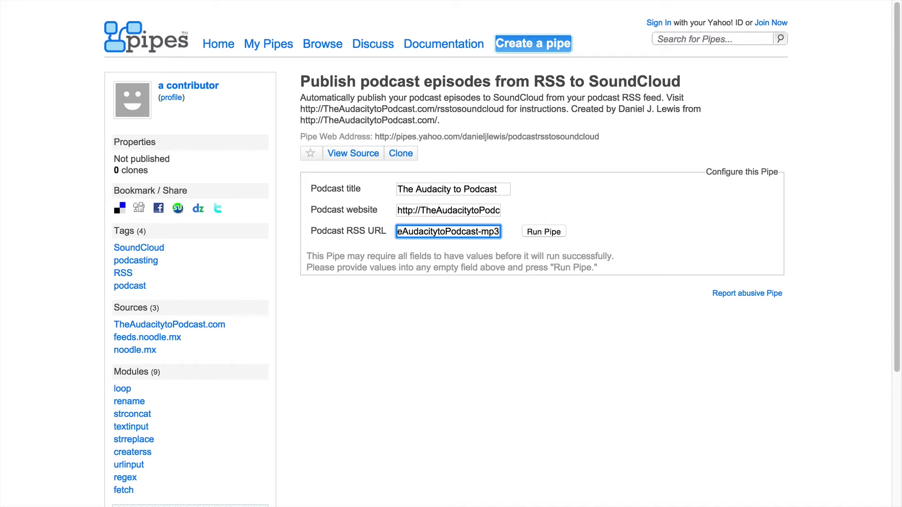
Run the pipe and copy the link address of its 'Get as RSS' output.
click(540, 232)
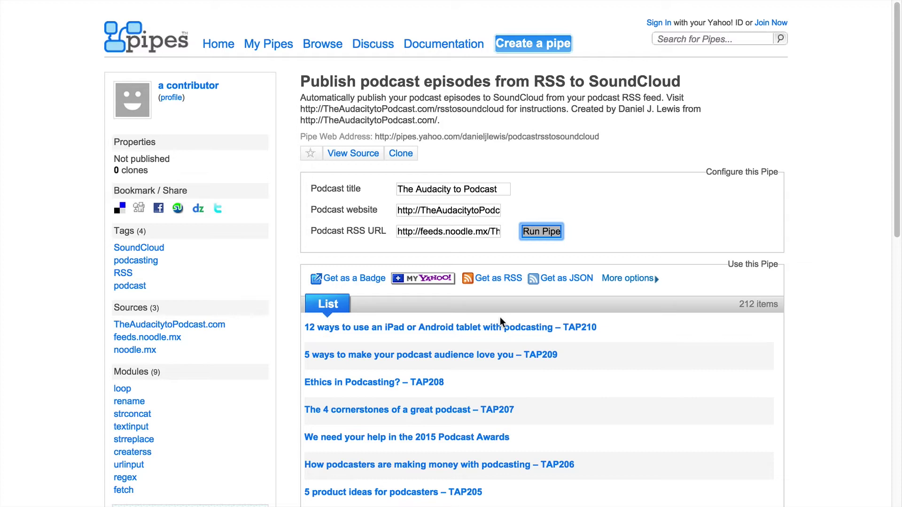
right_click(495, 277)
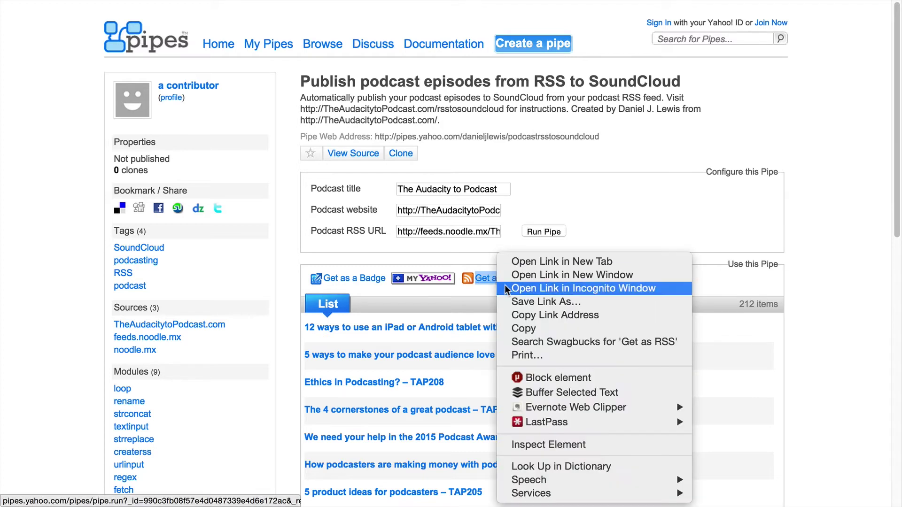
click(522, 315)
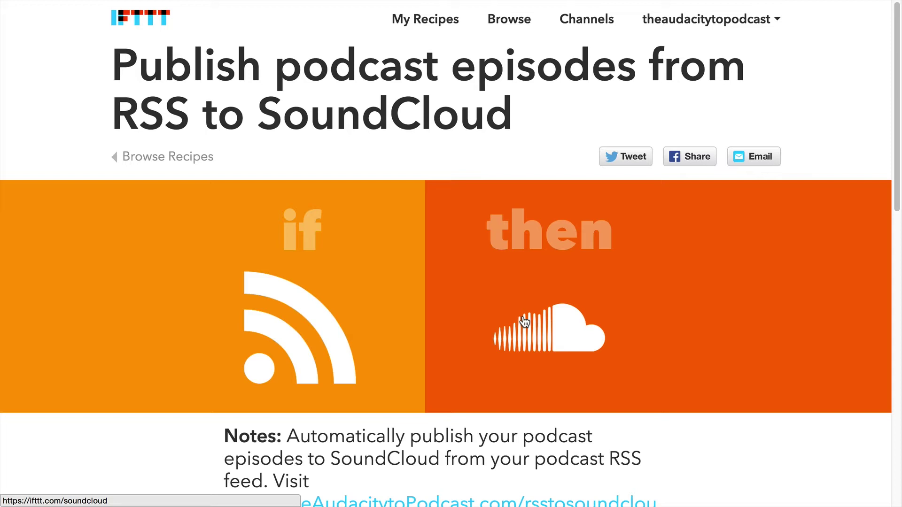
Activate the SoundCloud channel and authorize IFTTT to access the SoundCloud account.
scroll(705, 241, down, 10)
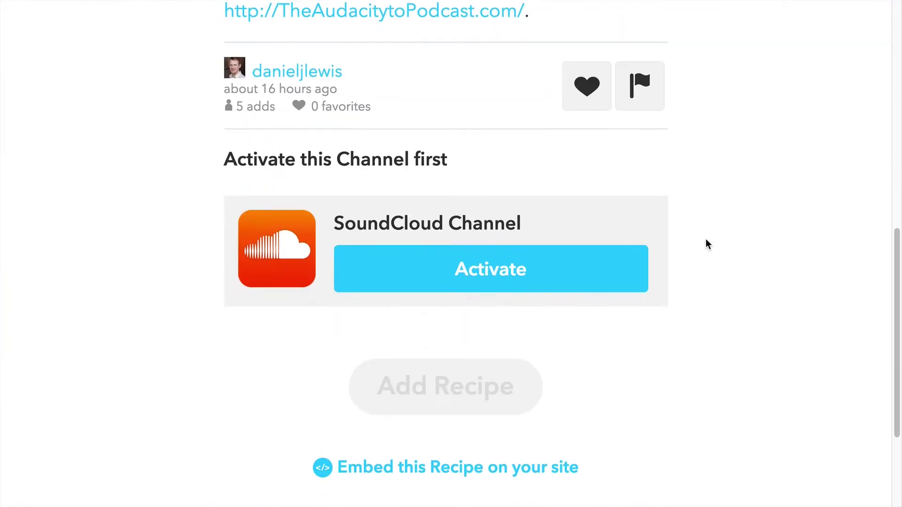
click(532, 262)
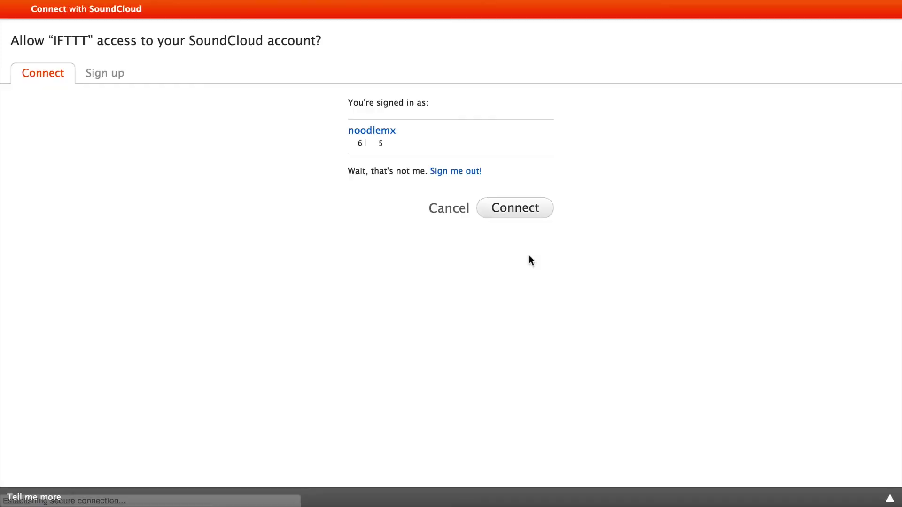
click(515, 216)
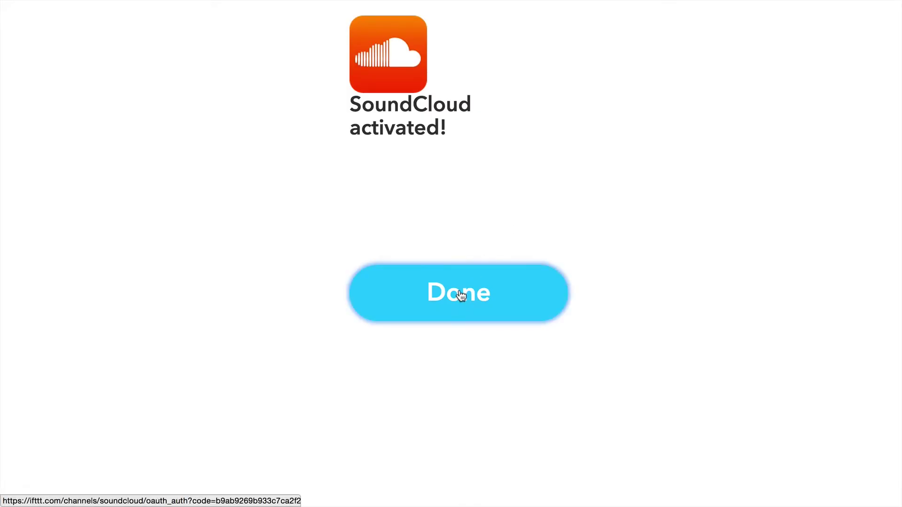
click(460, 294)
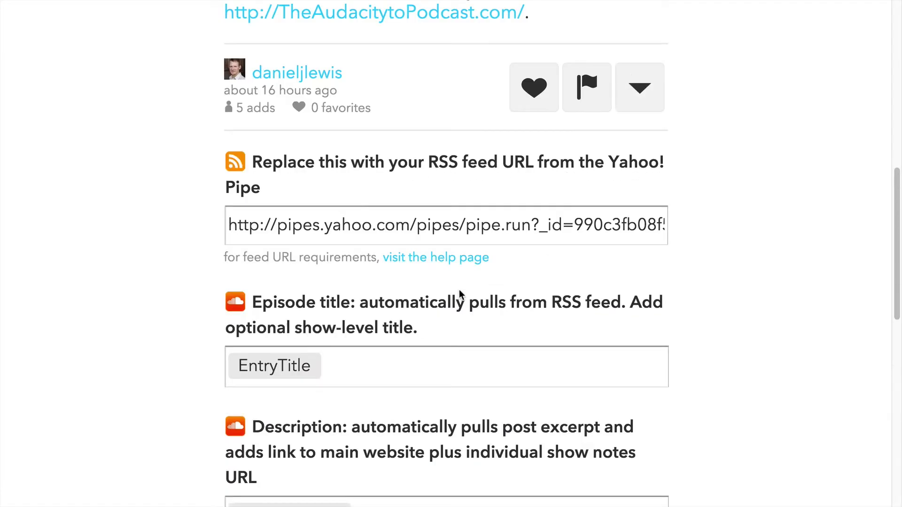
Replace the recipe's RSS feed URL with the copied Yahoo Pipes feed address.
click(403, 227)
key(ctrl+a)
key(ctrl+v)
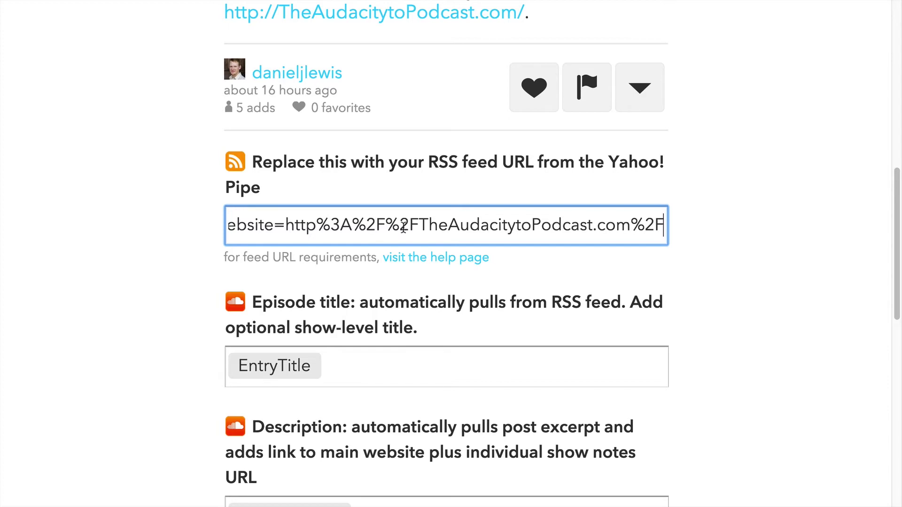
scroll(403, 226, down, 10)
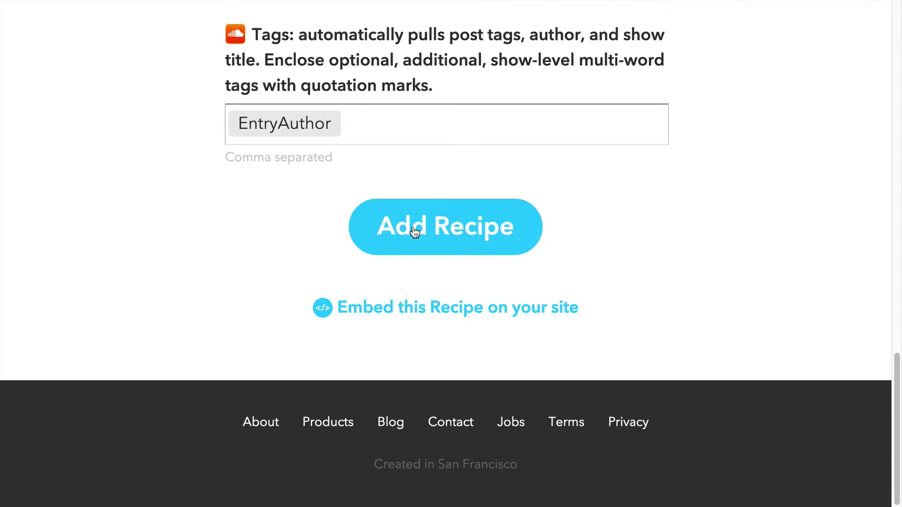
click(414, 231)
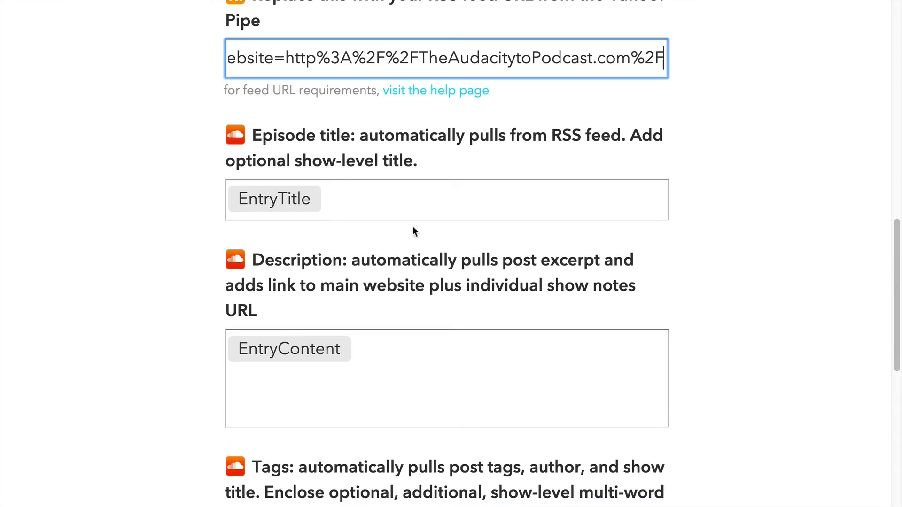
Leave the Episode title as just {{EntryTitle}}, undoing the appended show-name suffix.
click(366, 199)
text(- The Audacity to Podcast with Daniel )
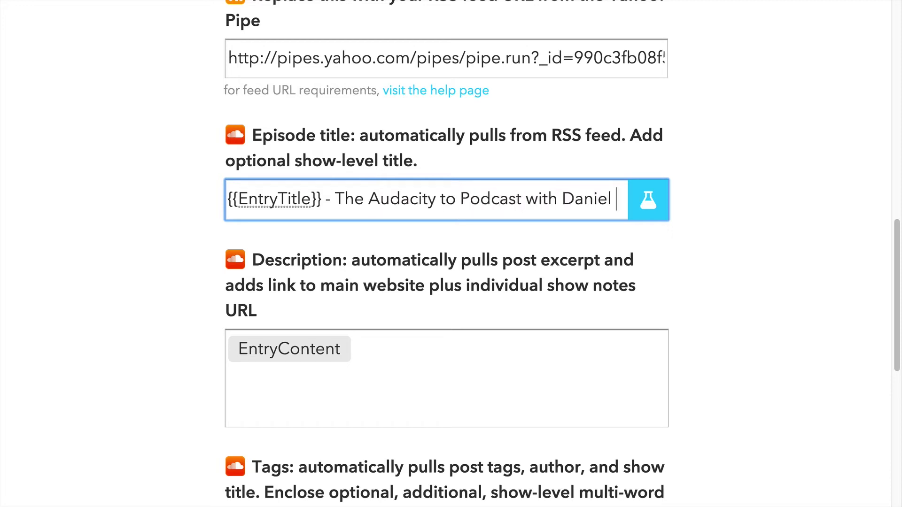
text(J. Lewis)
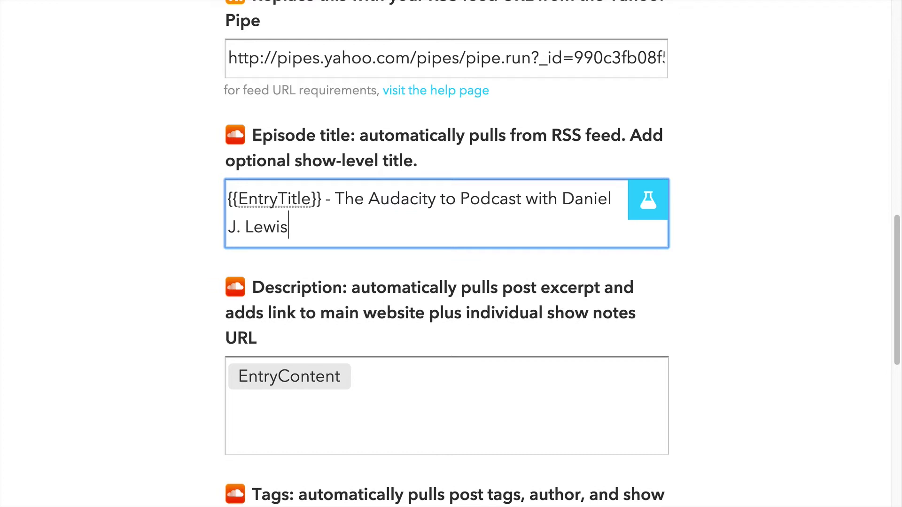
key(ctrl+z)
scroll(446, 254, down, 2)
scroll(446, 253, down, 2)
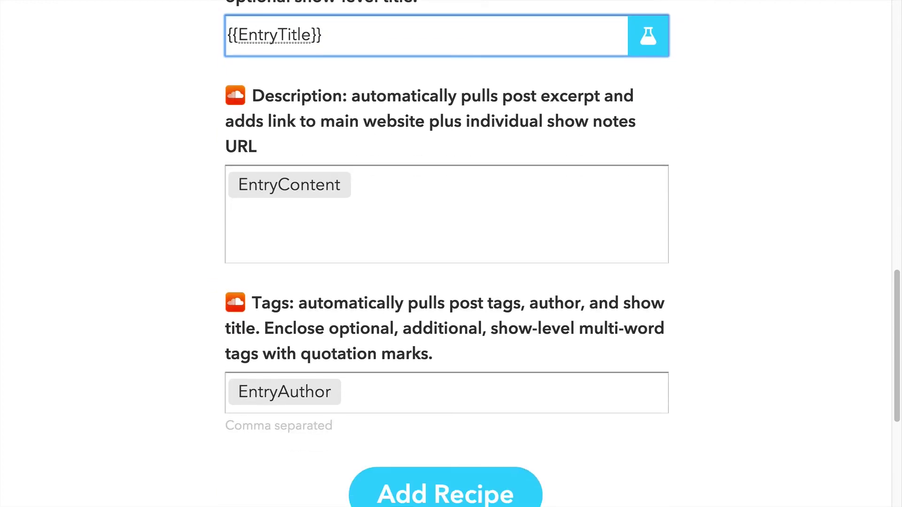
click(415, 198)
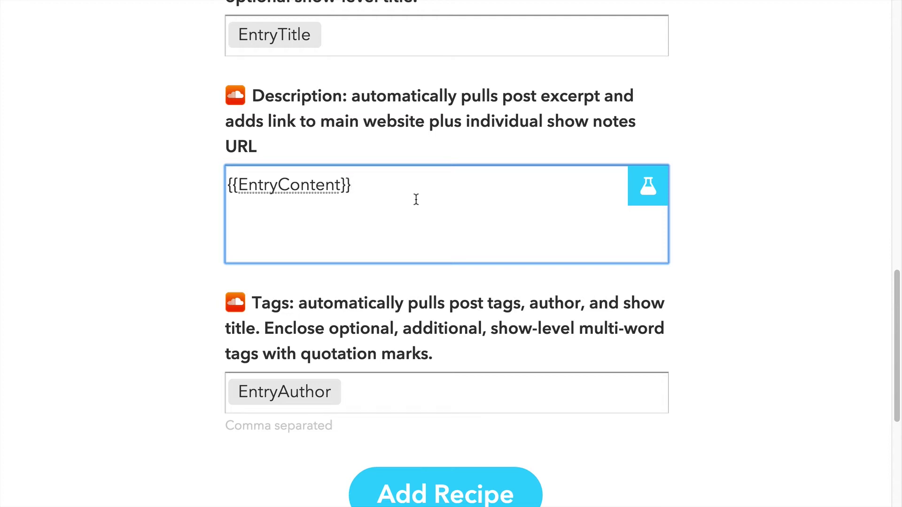
scroll(416, 200, down, 5)
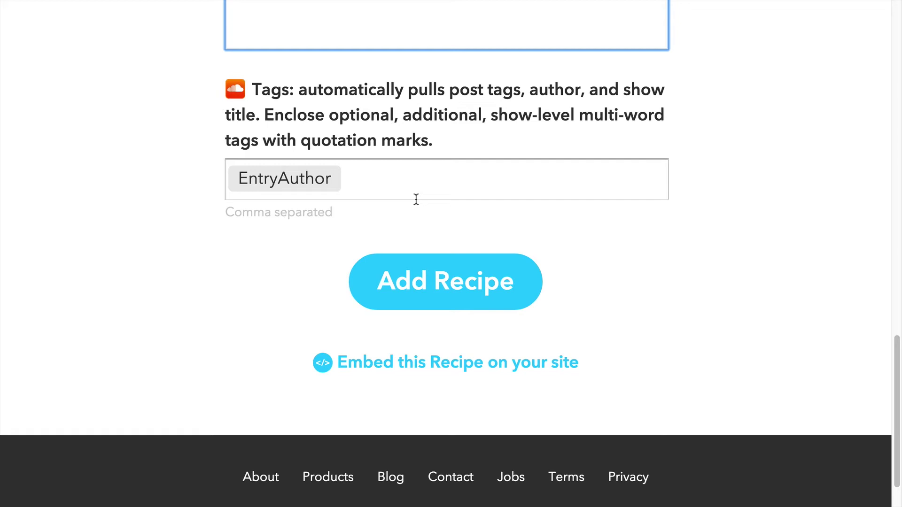
Add tags podcasting and "how to podcast" after {{EntryAuthor}}, then submit with Add Recipe.
click(415, 199)
text(podcasting, ")
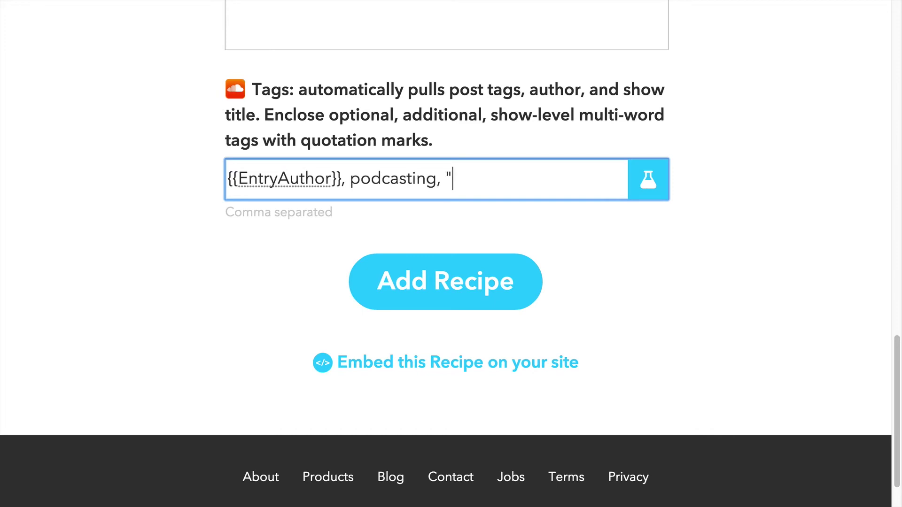
text(how to podcast")
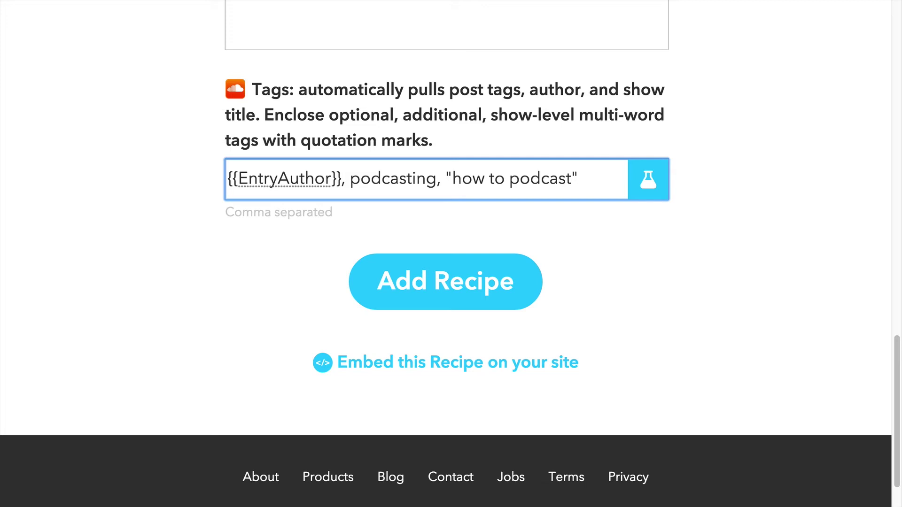
click(431, 304)
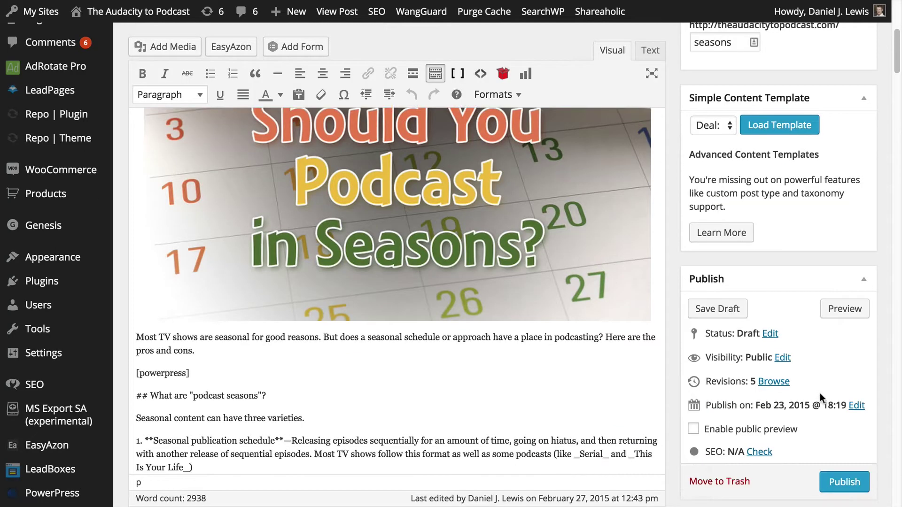
Publish the TAP211 episode post in WordPress.
scroll(822, 396, down, 3)
click(845, 371)
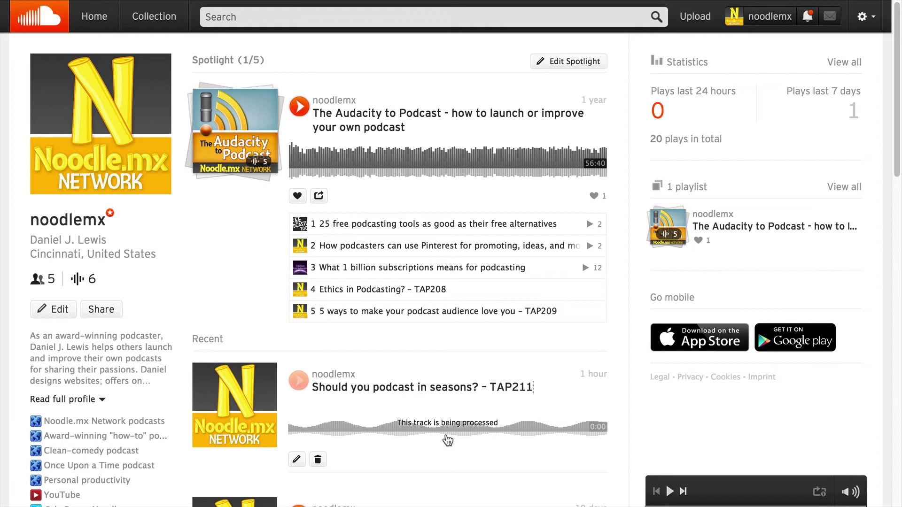
Reload the SoundCloud profile and open the 'Should you podcast in seasons? – TAP211' track.
key(super+r)
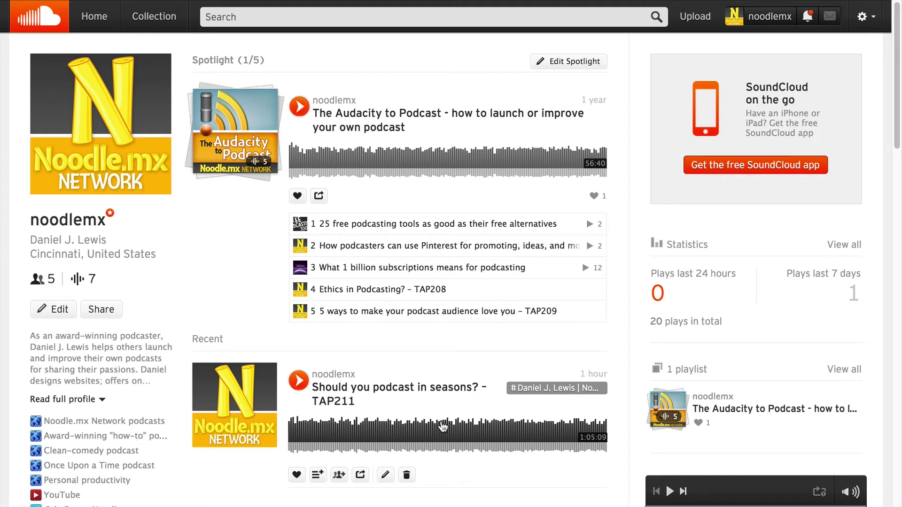
click(418, 388)
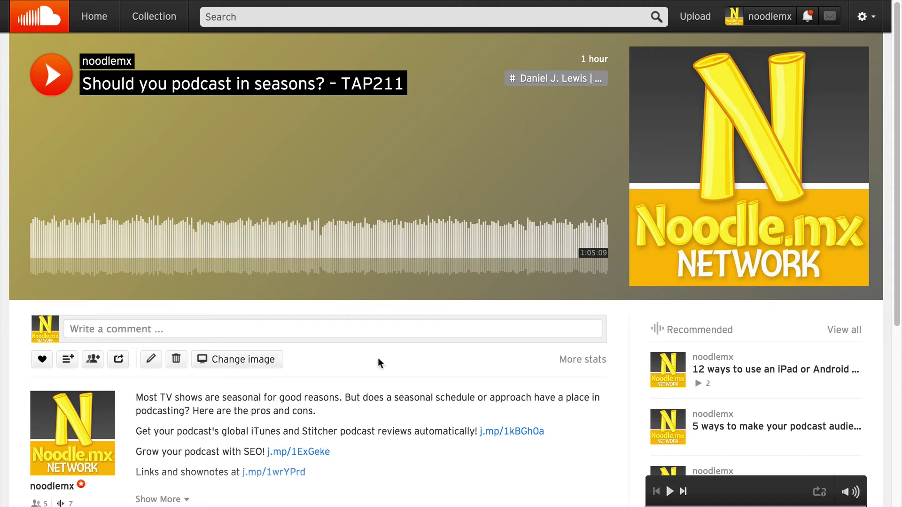
Add the TAP211 track to the existing podcast playlist.
click(70, 365)
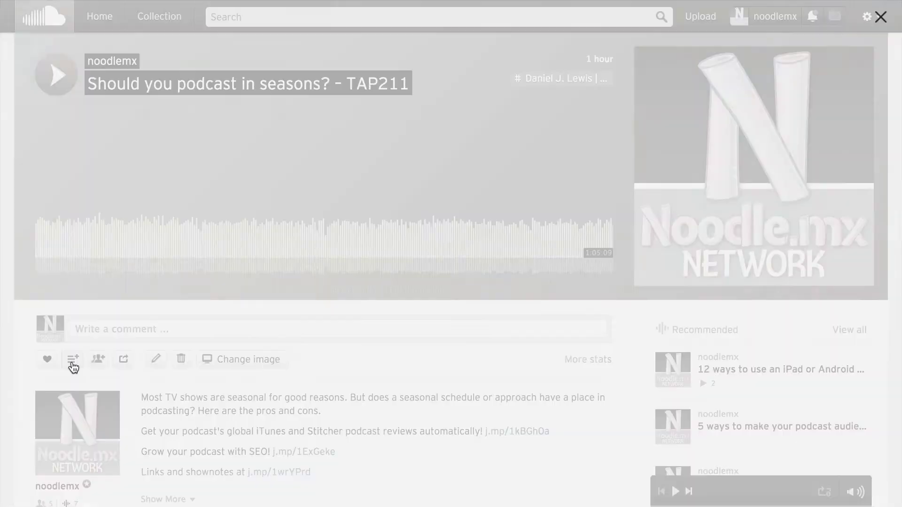
click(563, 127)
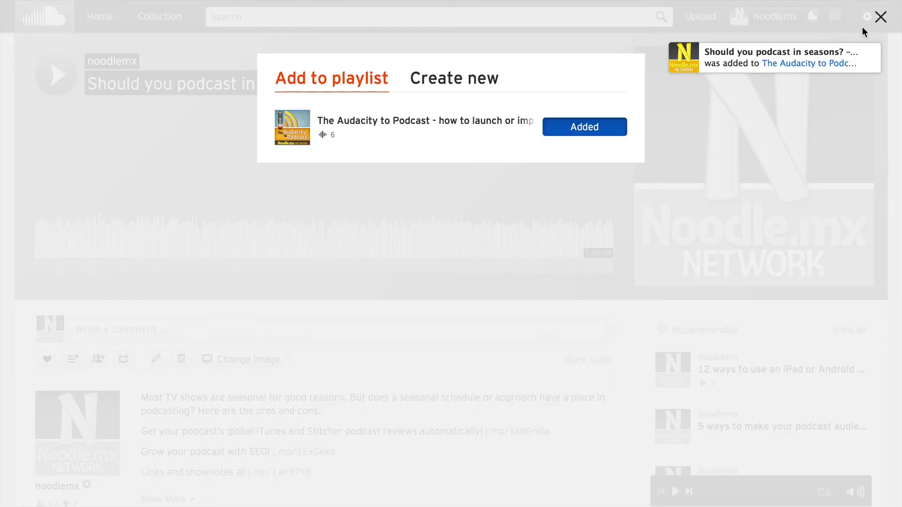
click(880, 16)
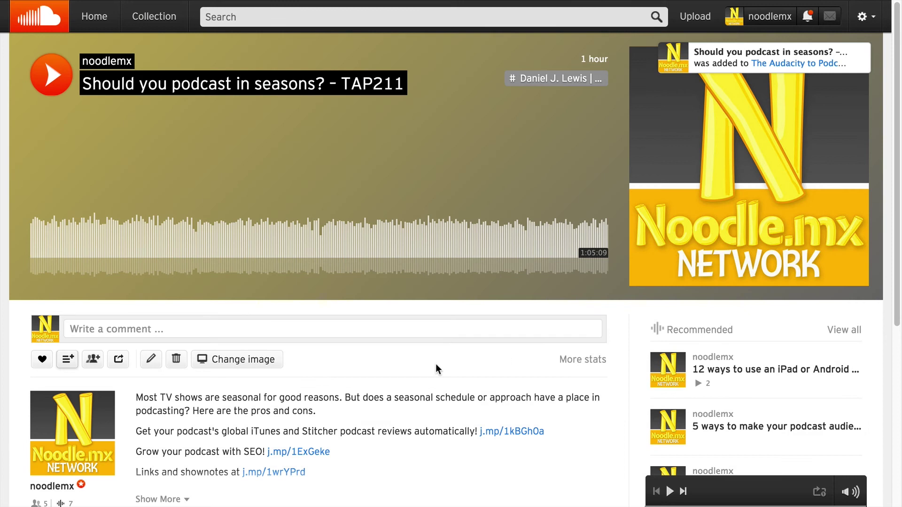
Expand the track's full description and review its show notes and tags.
scroll(401, 367, down, 3)
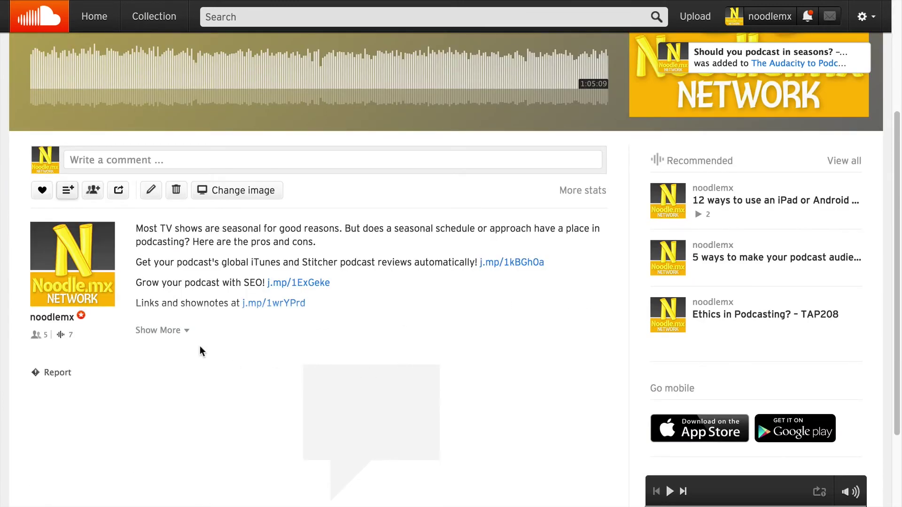
click(180, 331)
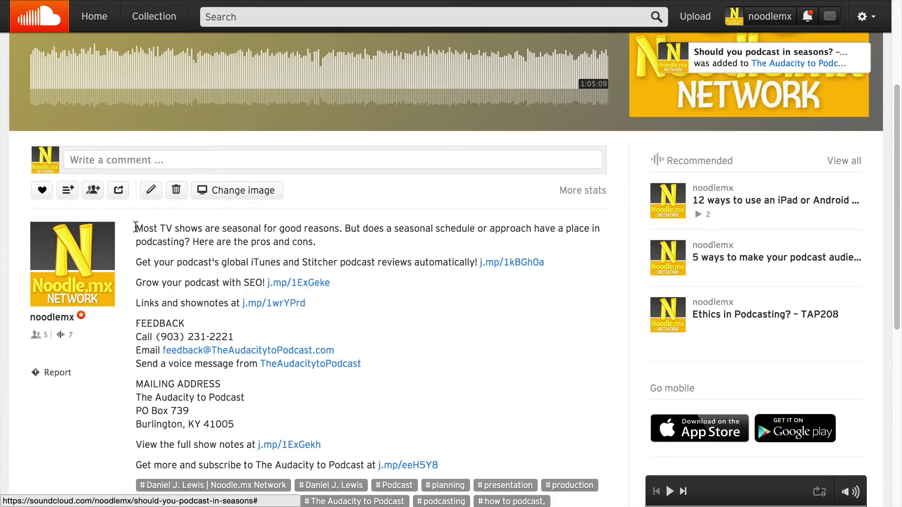
drag(139, 231, 305, 420)
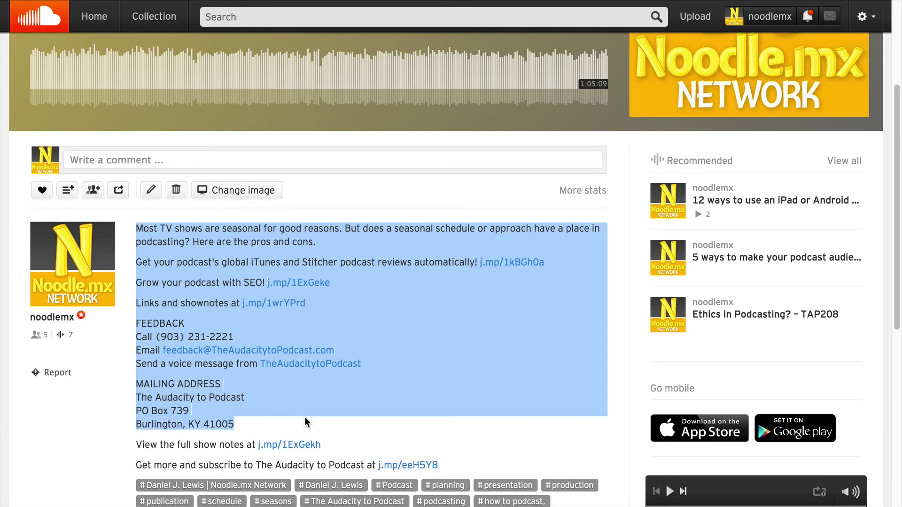
triple_click(235, 235)
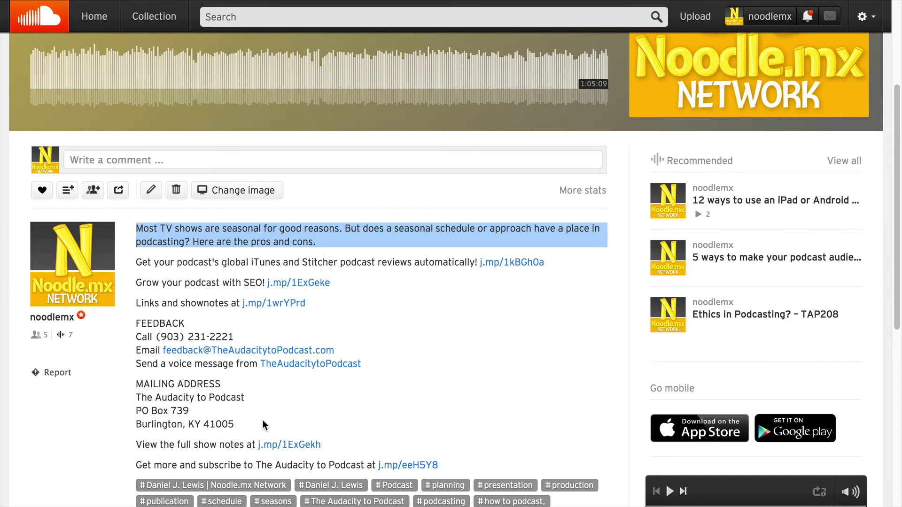
click(133, 444)
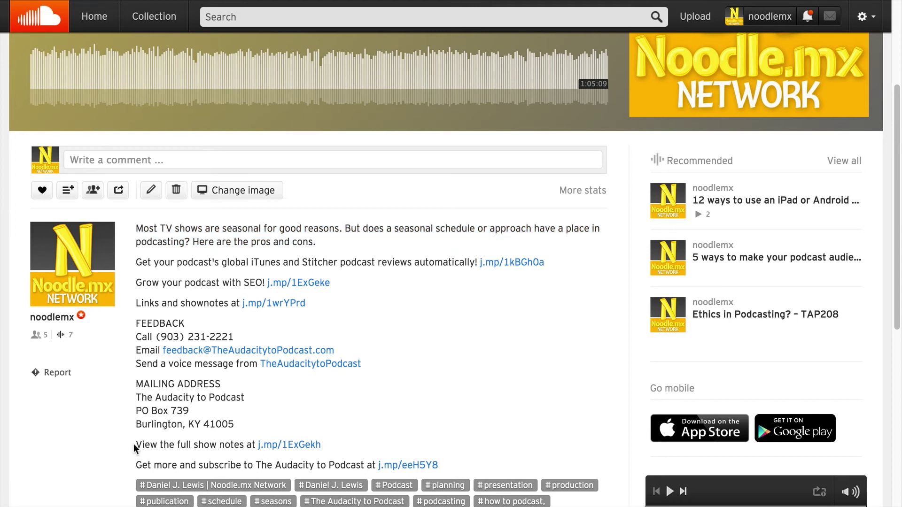
scroll(133, 444, down, 3)
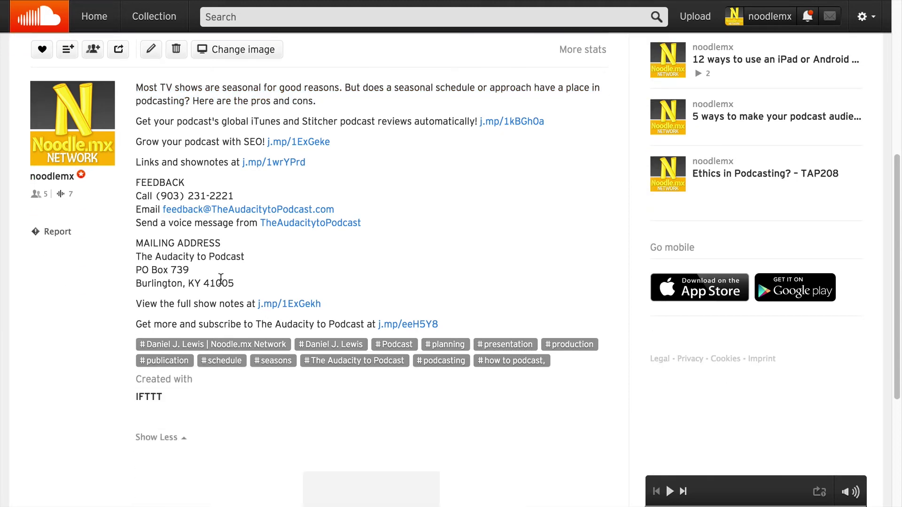